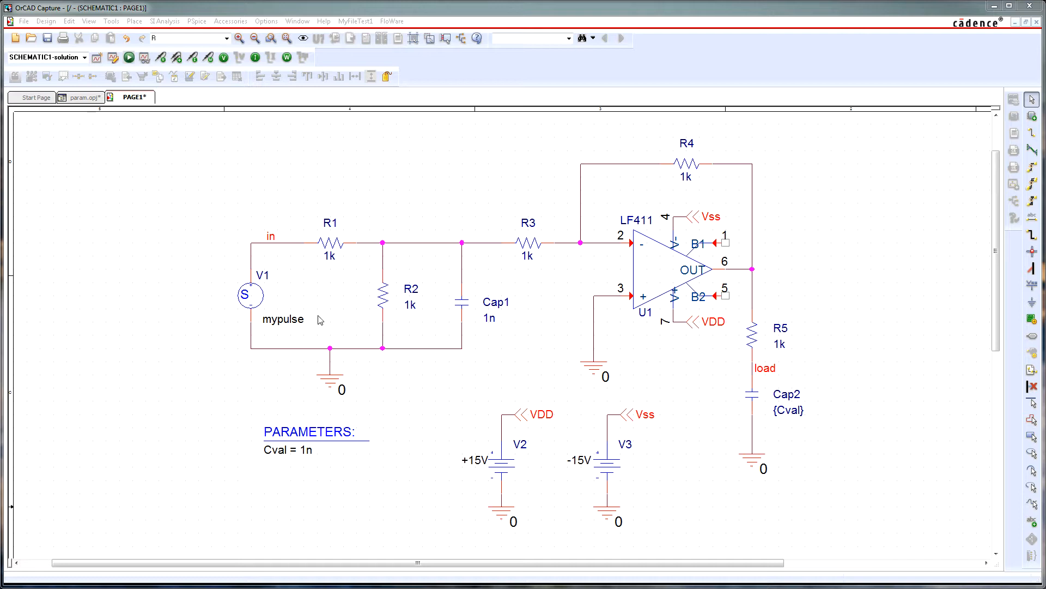
# Review the general and parametric sweep settings of the transient analysis in the solution simulation profile.
pyautogui.click(112, 57)
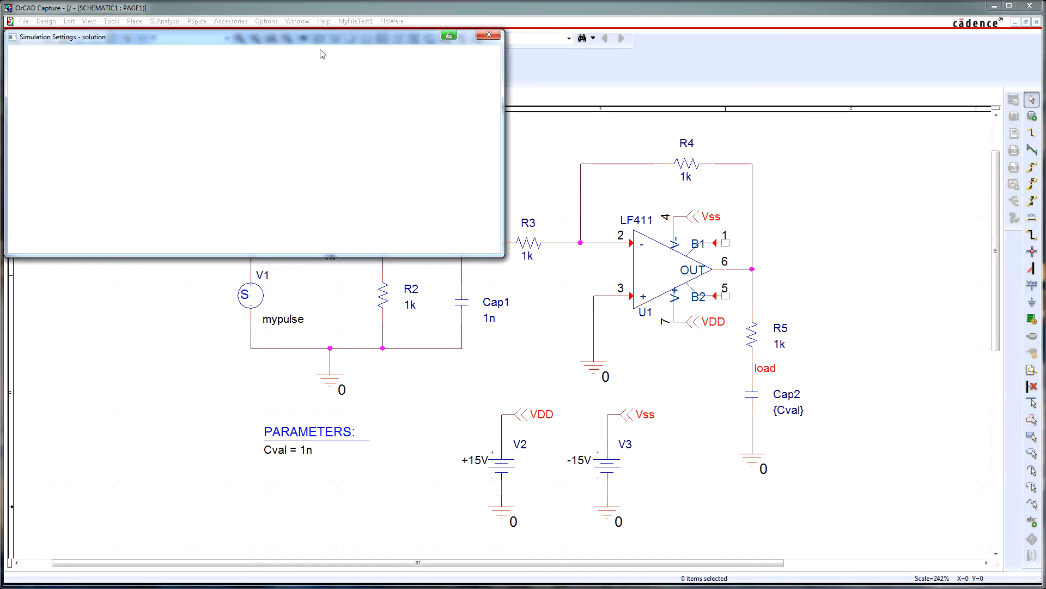
pyautogui.moveTo(320, 51); pyautogui.dragTo(381, 63)
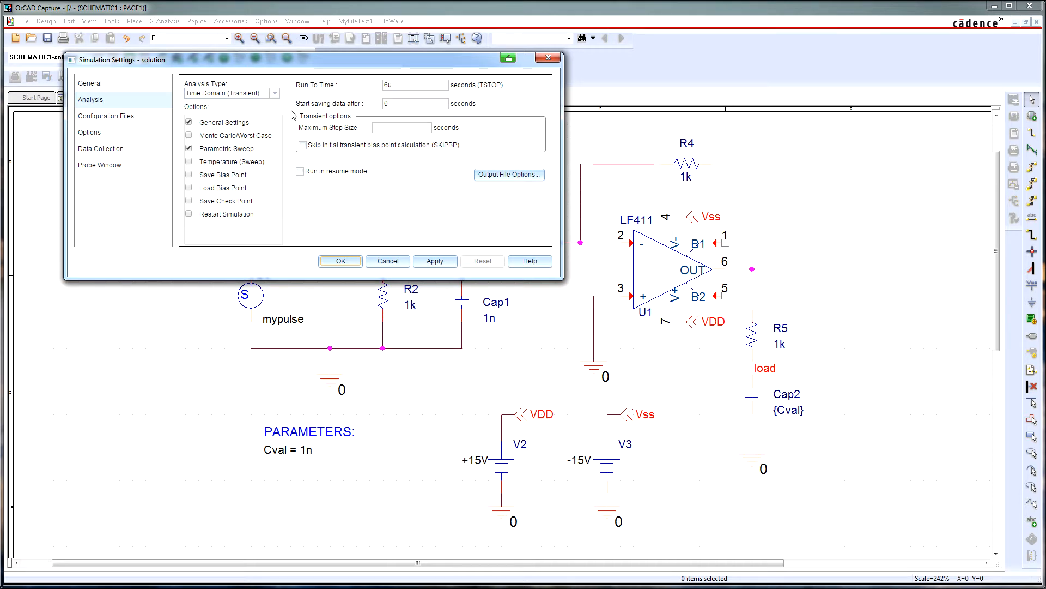
pyautogui.click(241, 147)
pyautogui.click(189, 123)
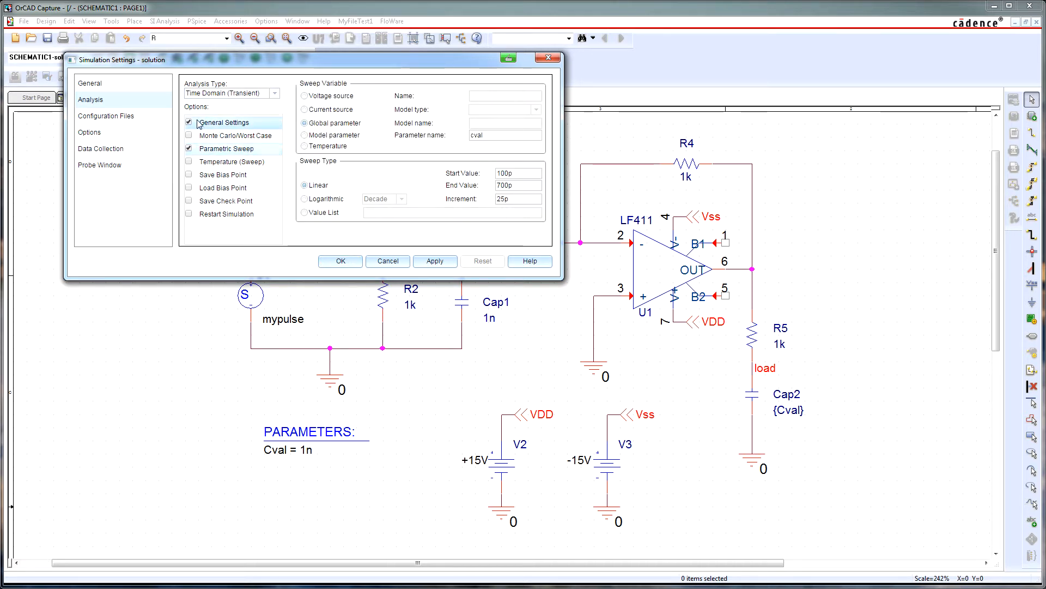
pyautogui.click(189, 148)
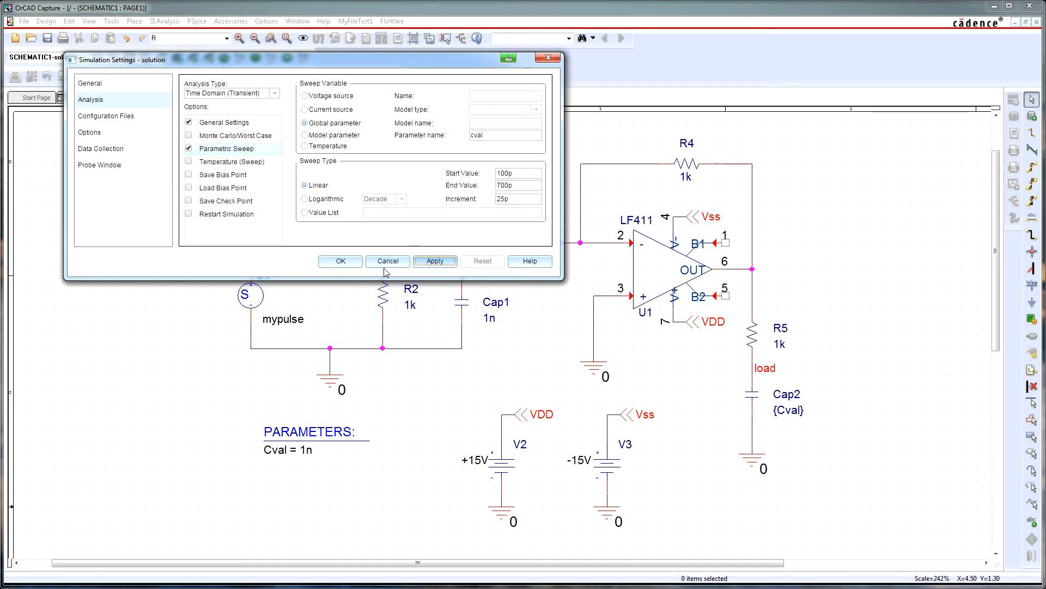
pyautogui.click(342, 261)
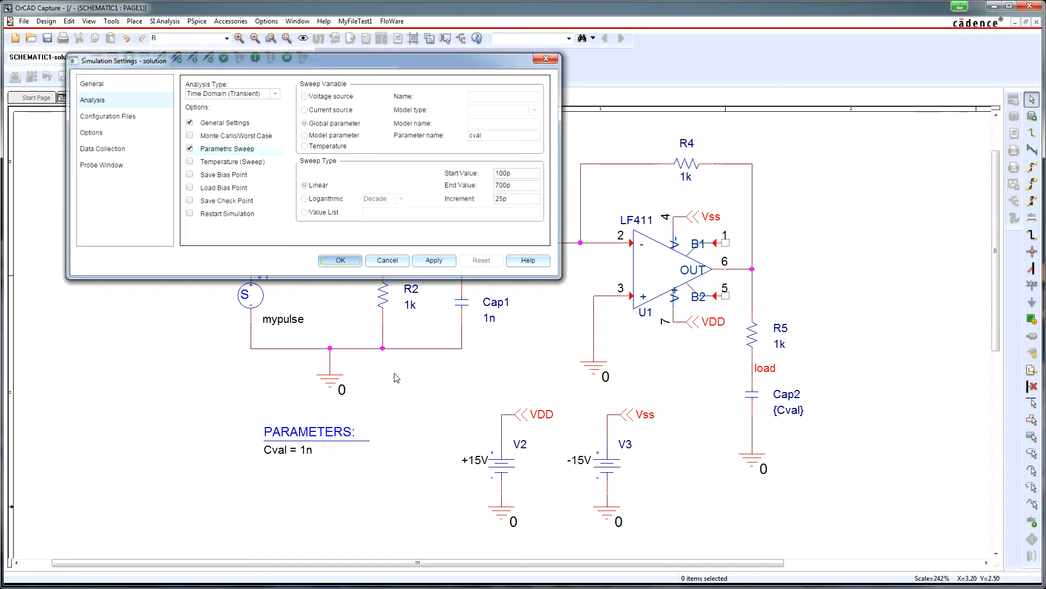
# Open the PARAMETERS part's properties, widen the value column, and view the dialog for adding a new property.
pyautogui.doubleClick(340, 433)
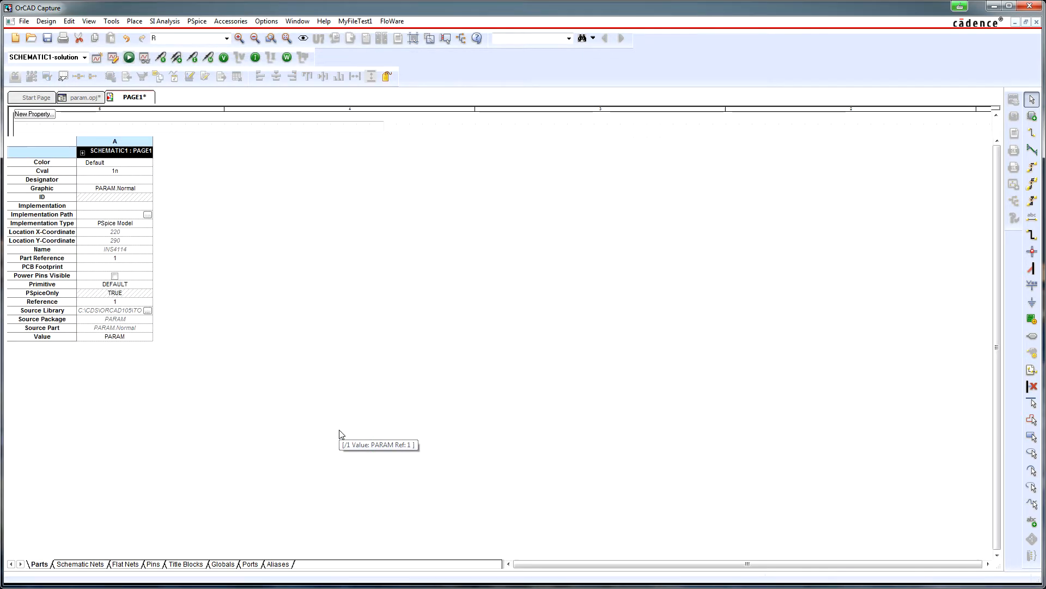
pyautogui.moveTo(155, 143); pyautogui.dragTo(374, 144)
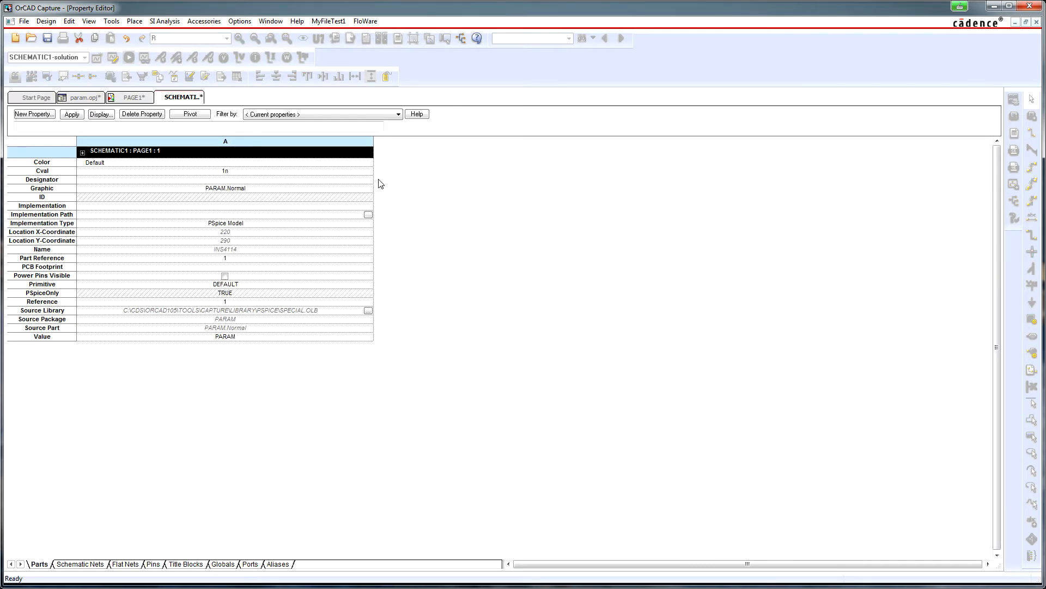
pyautogui.click(34, 114)
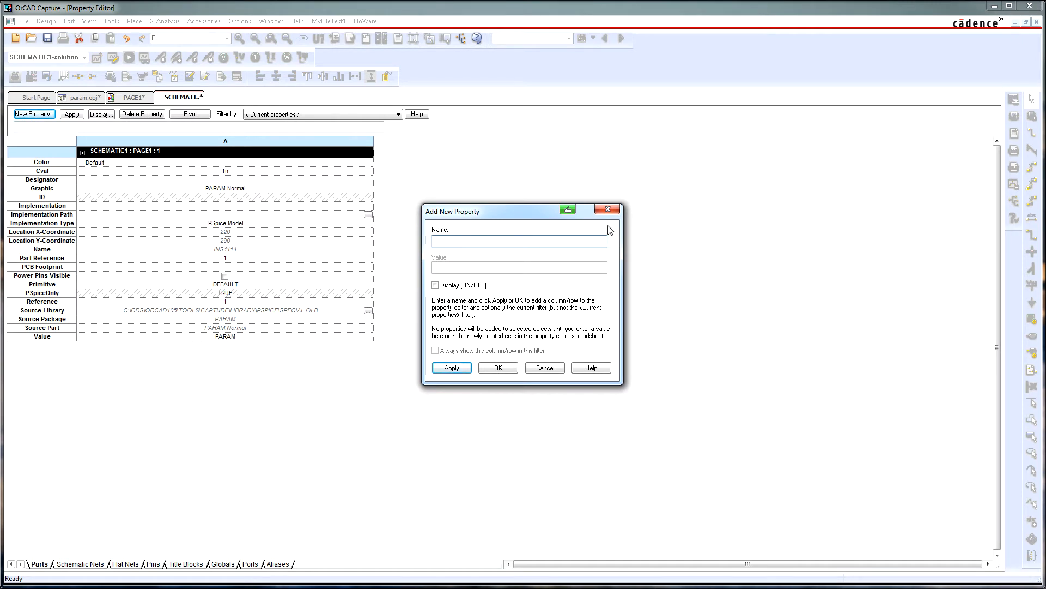
pyautogui.click(608, 210)
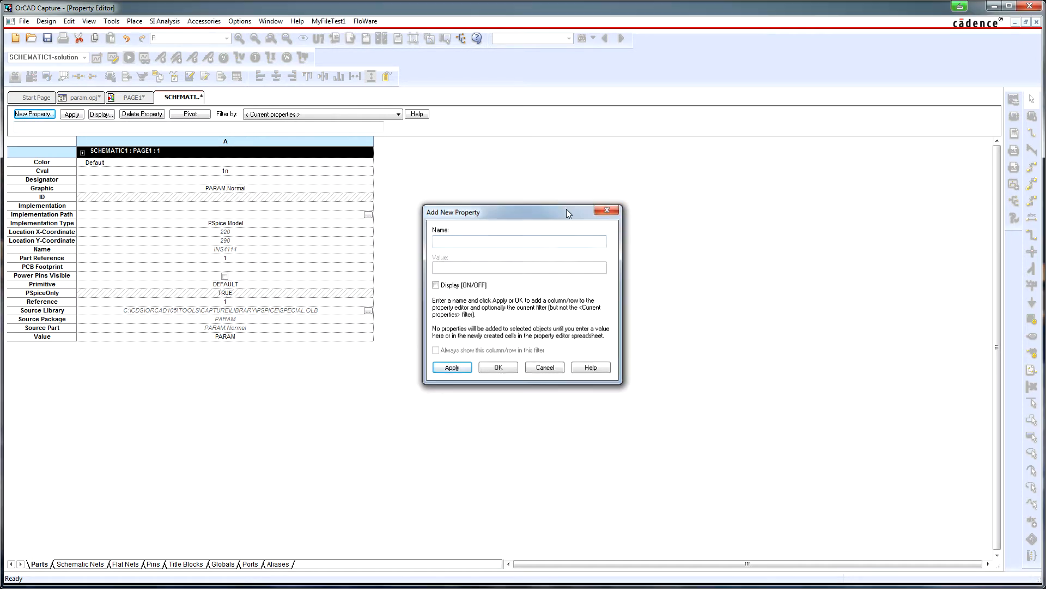
# Inspect the display settings of the PARAMETERS part's Cval property and return to the schematic page.
pyautogui.click(53, 172)
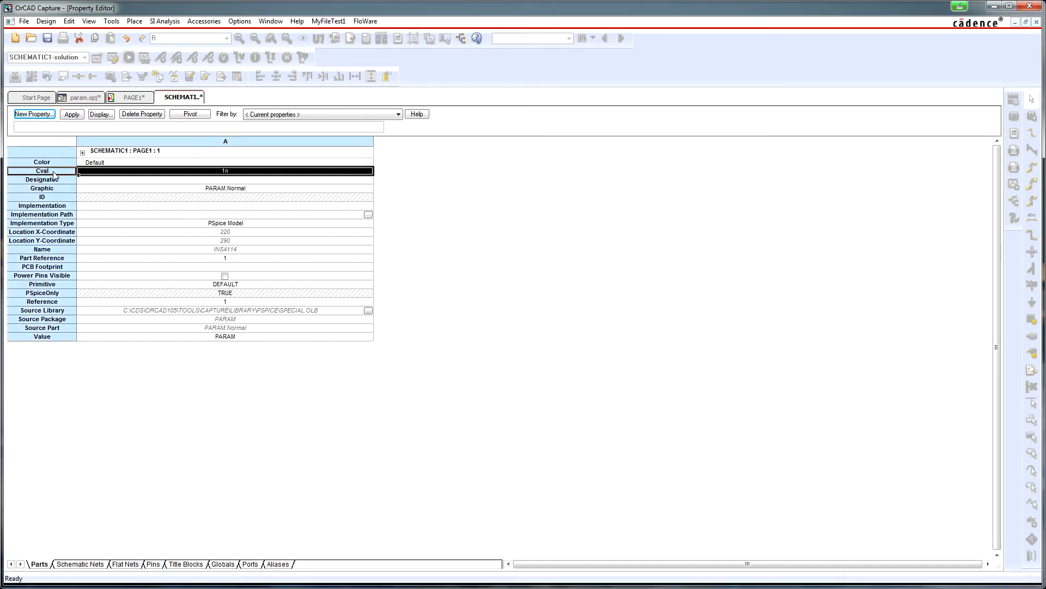
pyautogui.click(108, 115)
pyautogui.moveTo(483, 211); pyautogui.dragTo(473, 176)
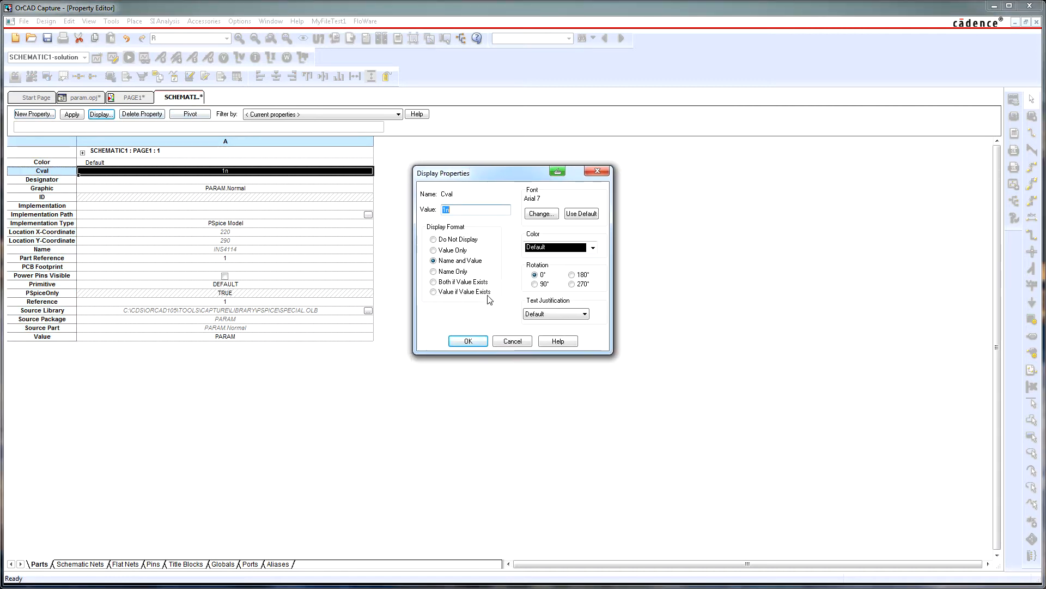
pyautogui.press('Escape')
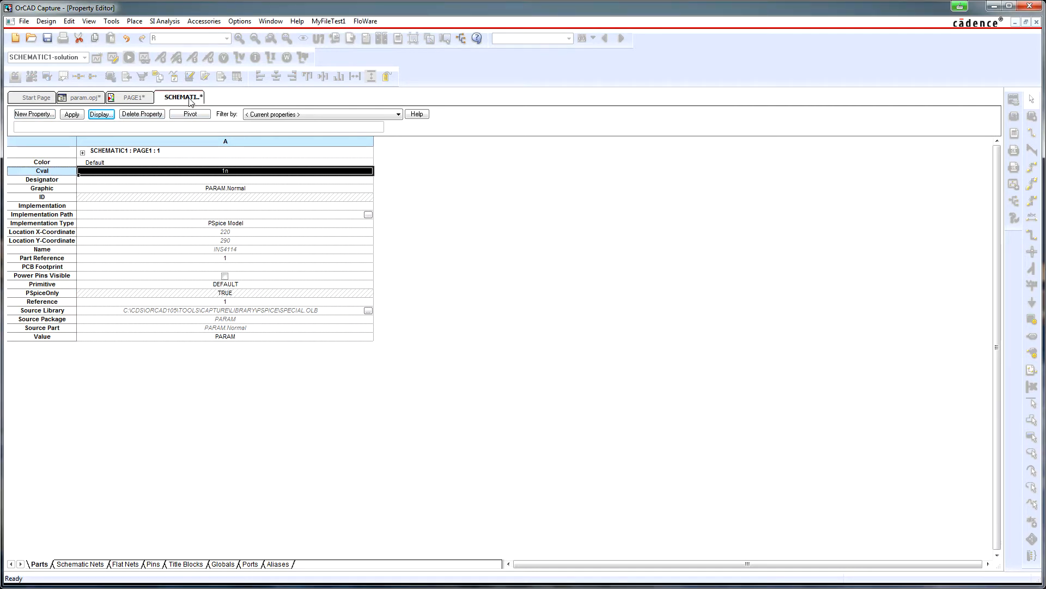
pyautogui.rightClick(192, 99)
pyautogui.click(229, 163)
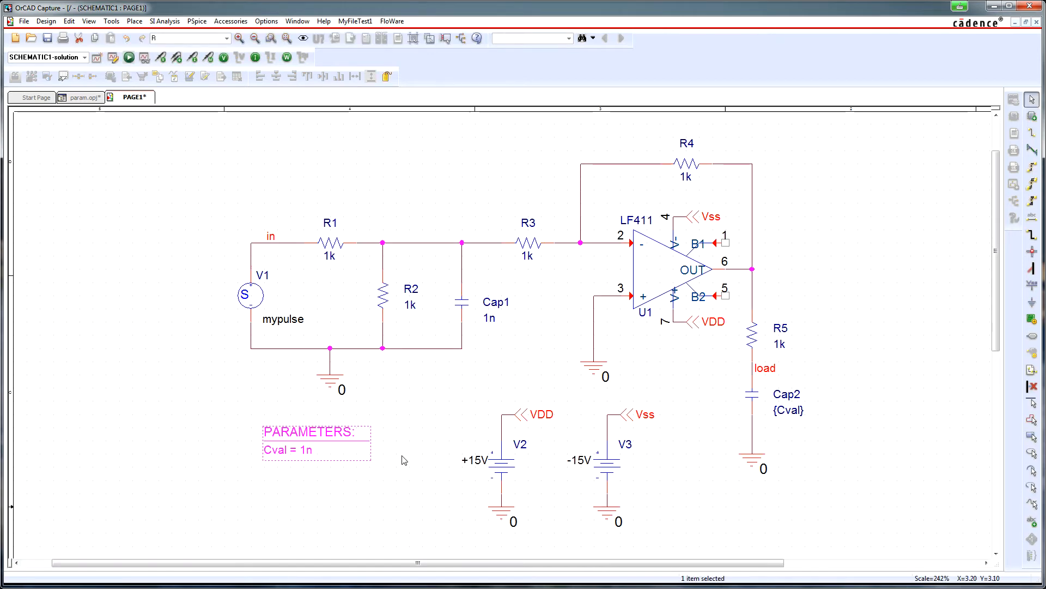
pyautogui.click(418, 473)
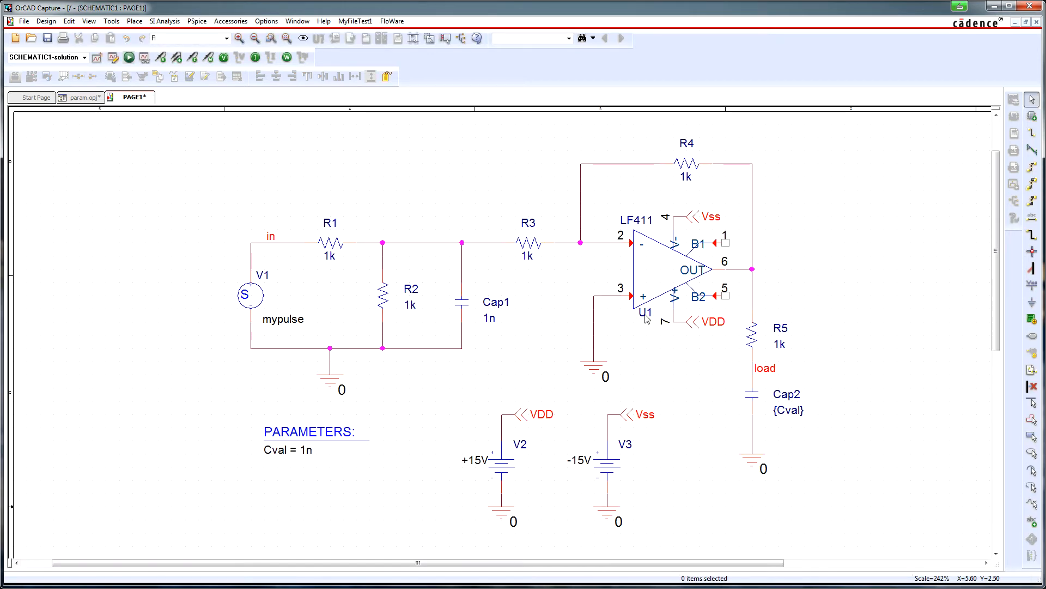
# Run the PSpice simulation, load all available sweep sections, and maximize the resulting waveform plot.
pyautogui.click(129, 57)
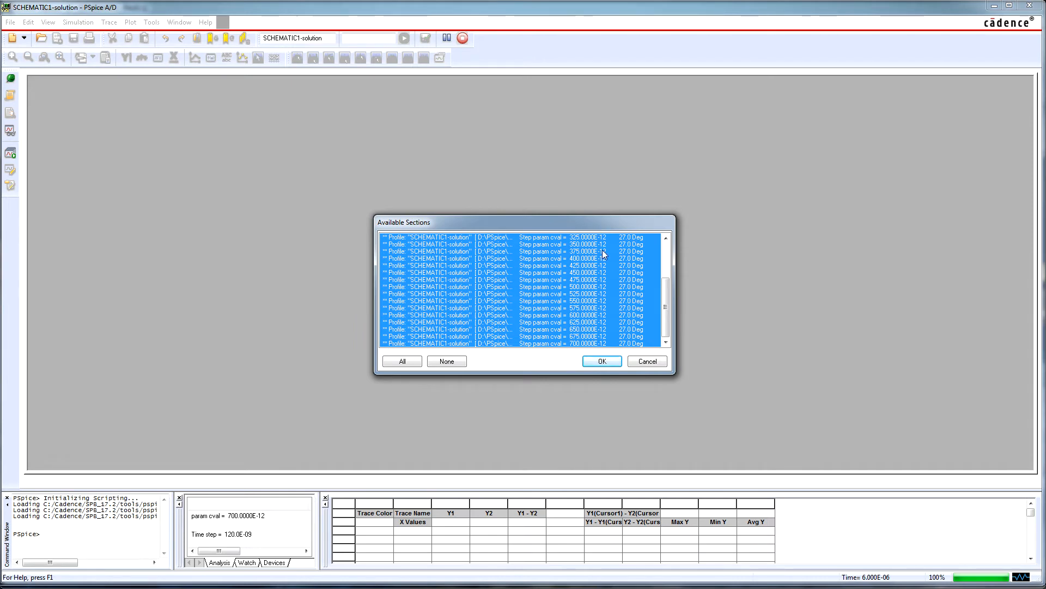
pyautogui.click(616, 363)
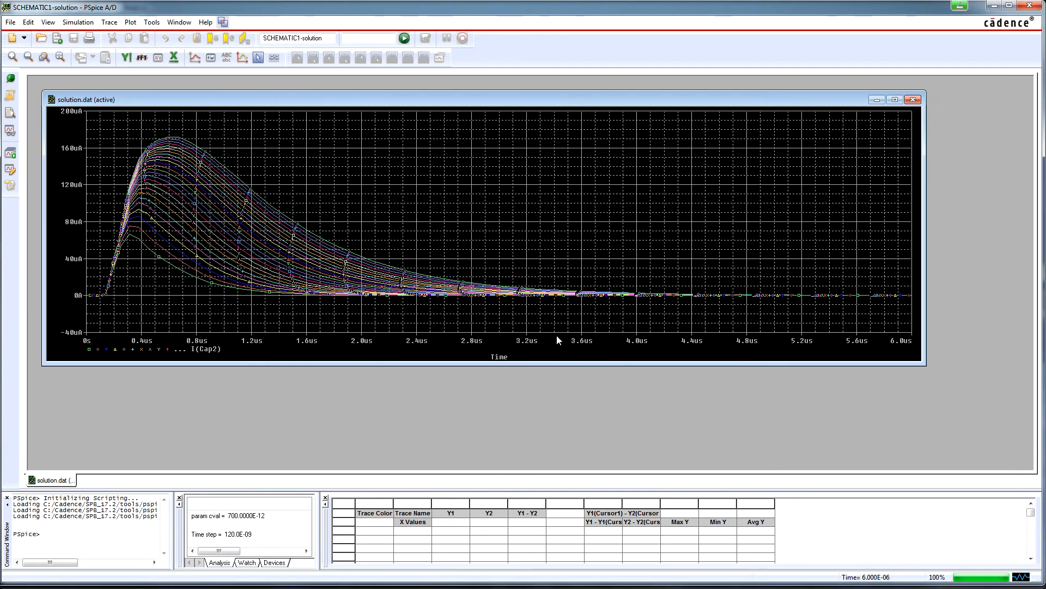
pyautogui.doubleClick(532, 96)
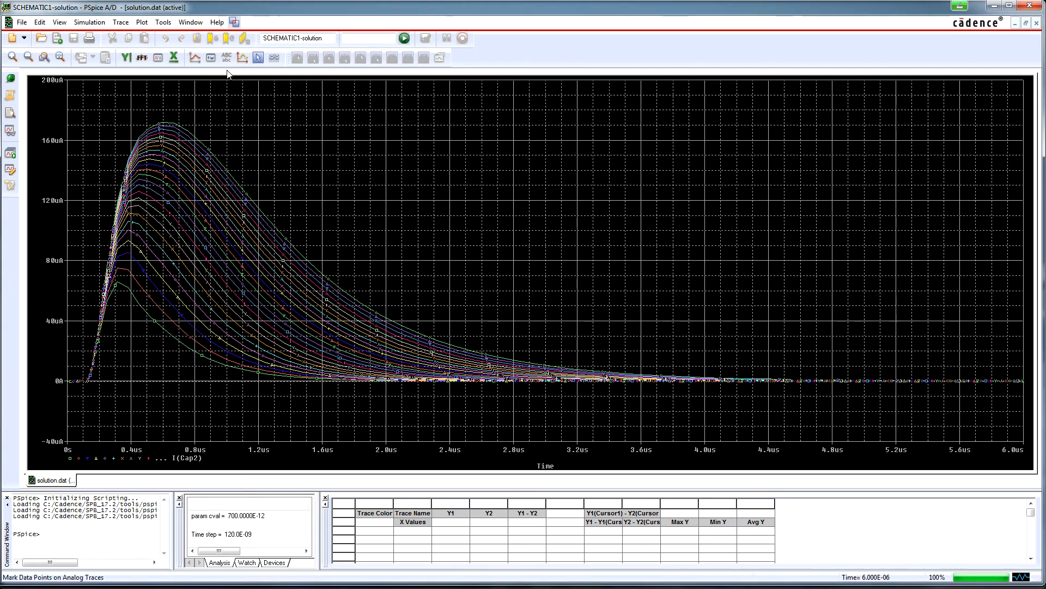
# Start a performance analysis with the wizard and choose Max as the measurement.
pyautogui.click(121, 23)
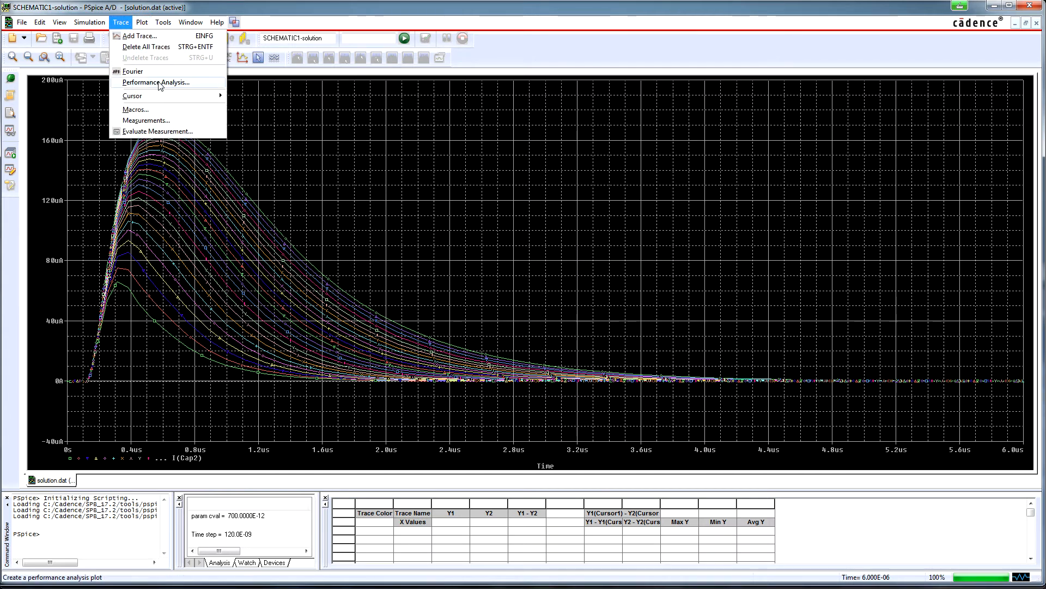
pyautogui.click(200, 83)
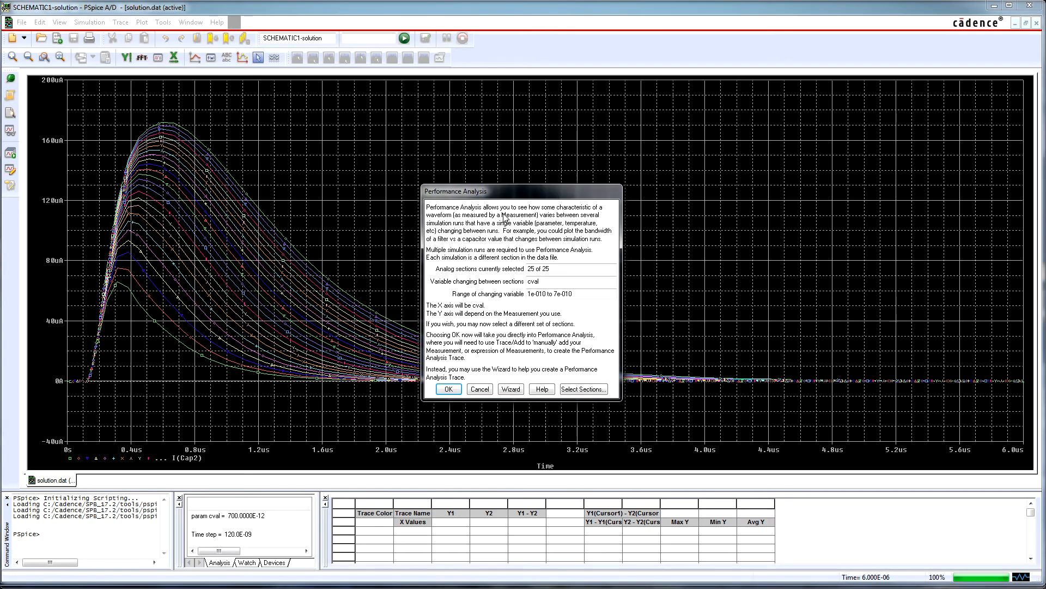
pyautogui.moveTo(519, 194); pyautogui.dragTo(486, 124)
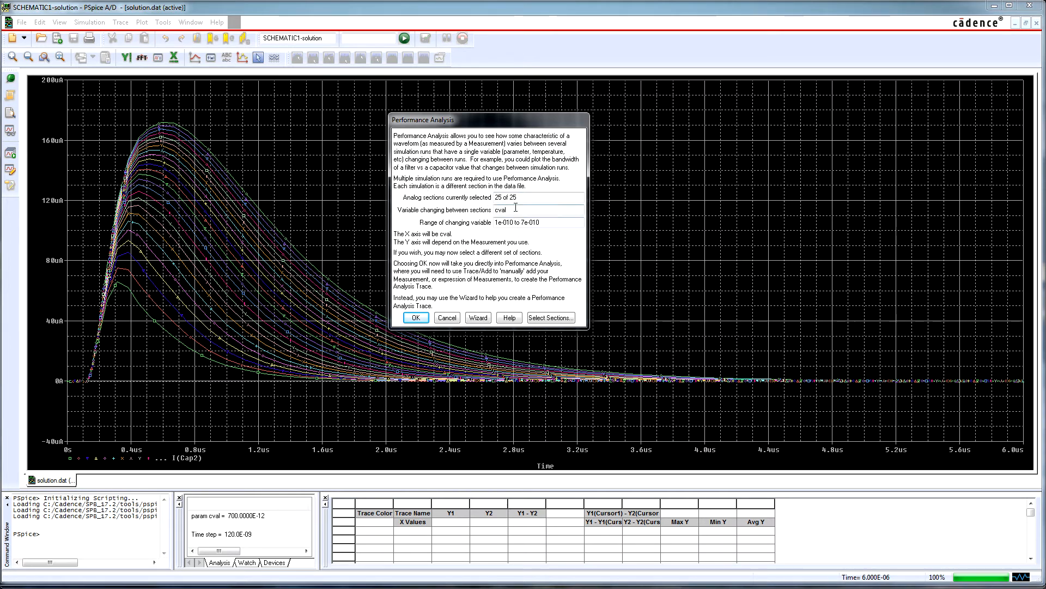
pyautogui.click(490, 322)
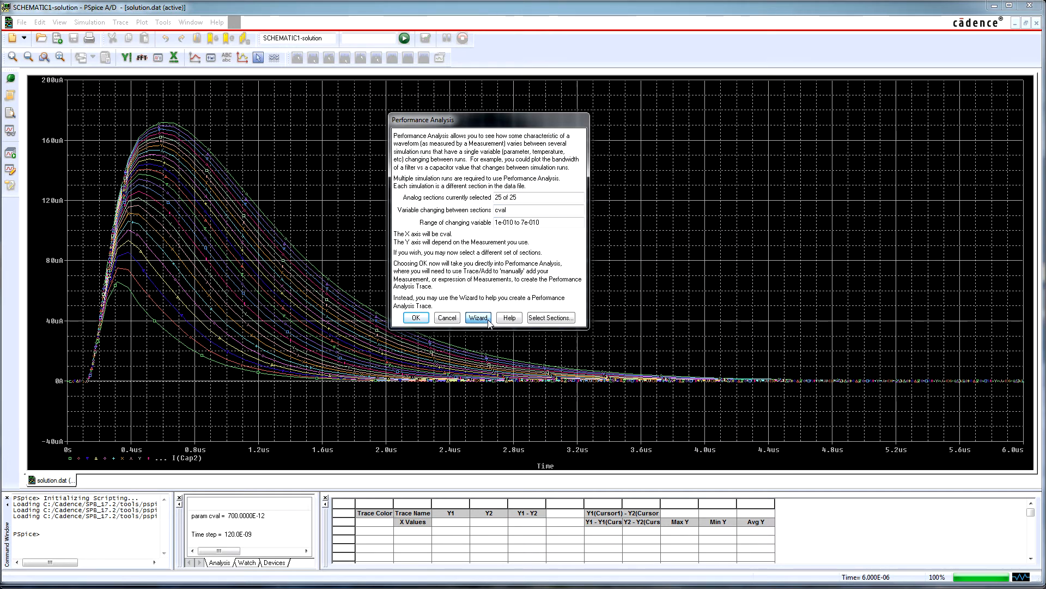
pyautogui.click(557, 353)
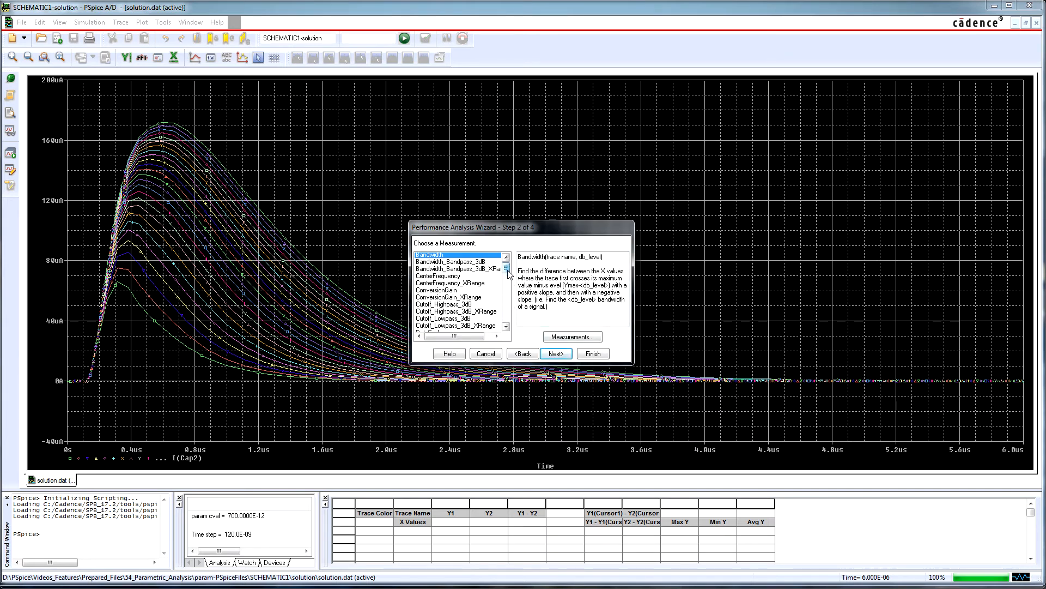
pyautogui.scroll(-5, 510, 286)
pyautogui.scroll(-1, 511, 284)
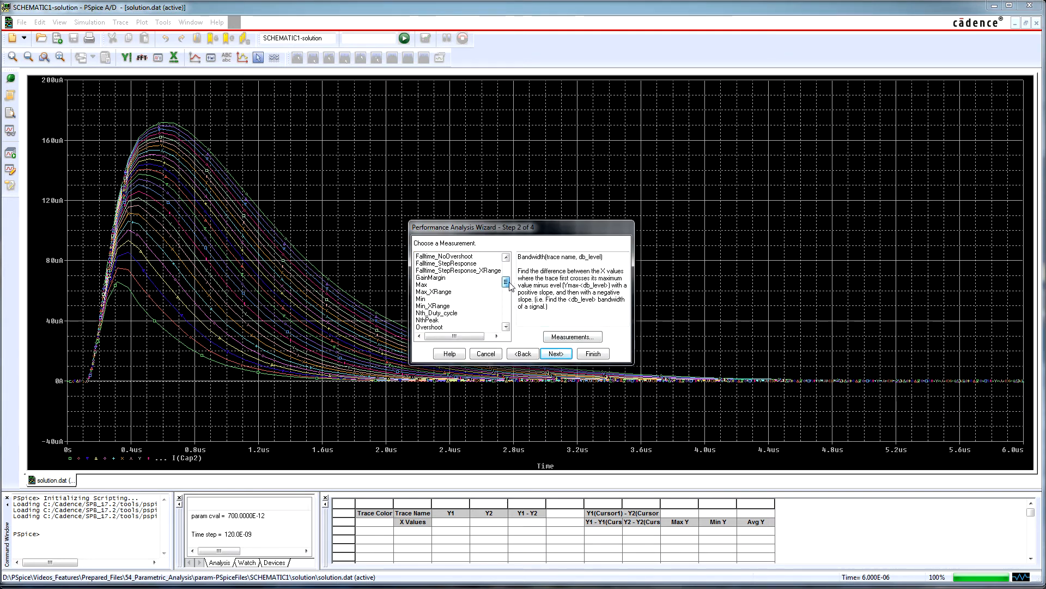
pyautogui.click(441, 284)
pyautogui.click(557, 353)
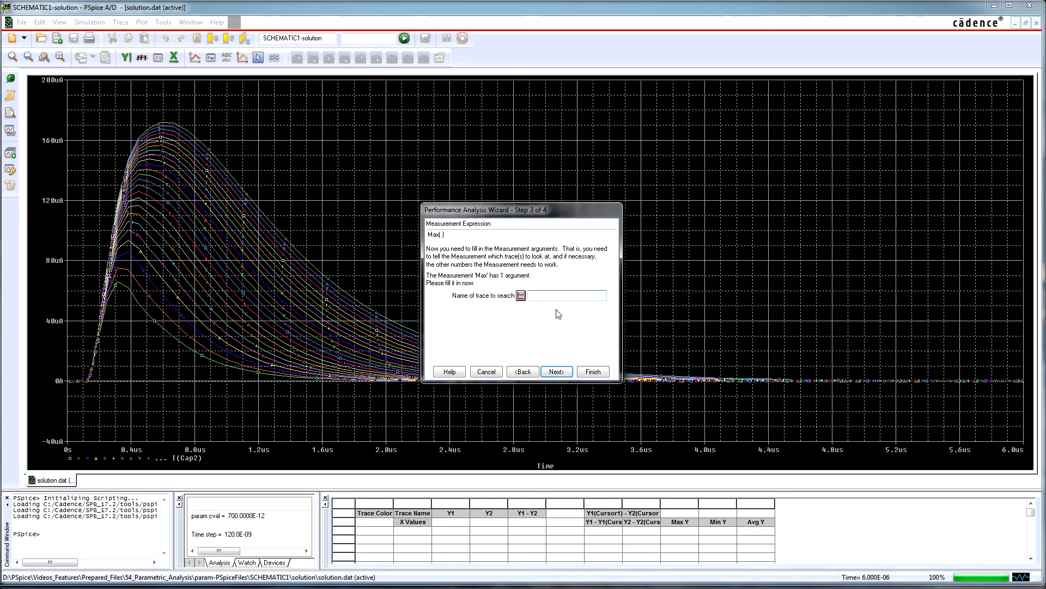
# Use I(Cap2) as the trace for the Max measurement and display the performance analysis plot.
pyautogui.click(521, 295)
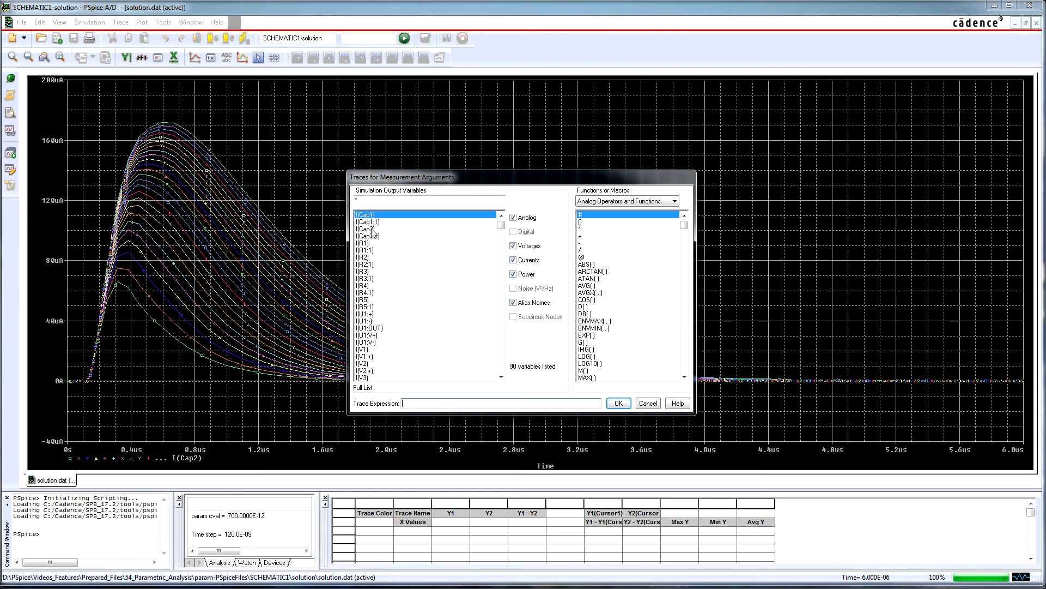
pyautogui.click(371, 230)
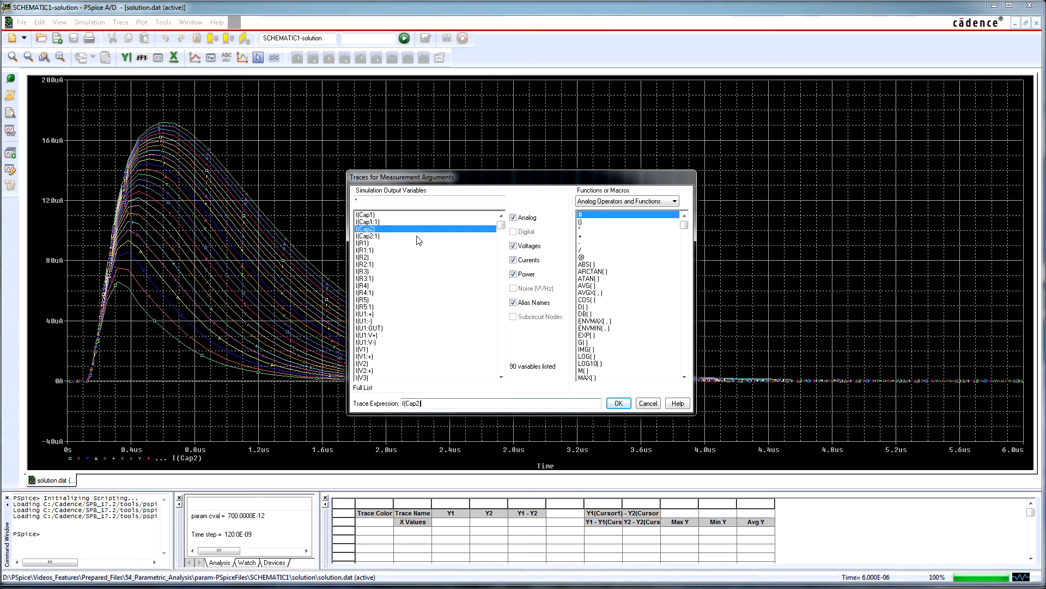
pyautogui.click(619, 403)
pyautogui.click(565, 376)
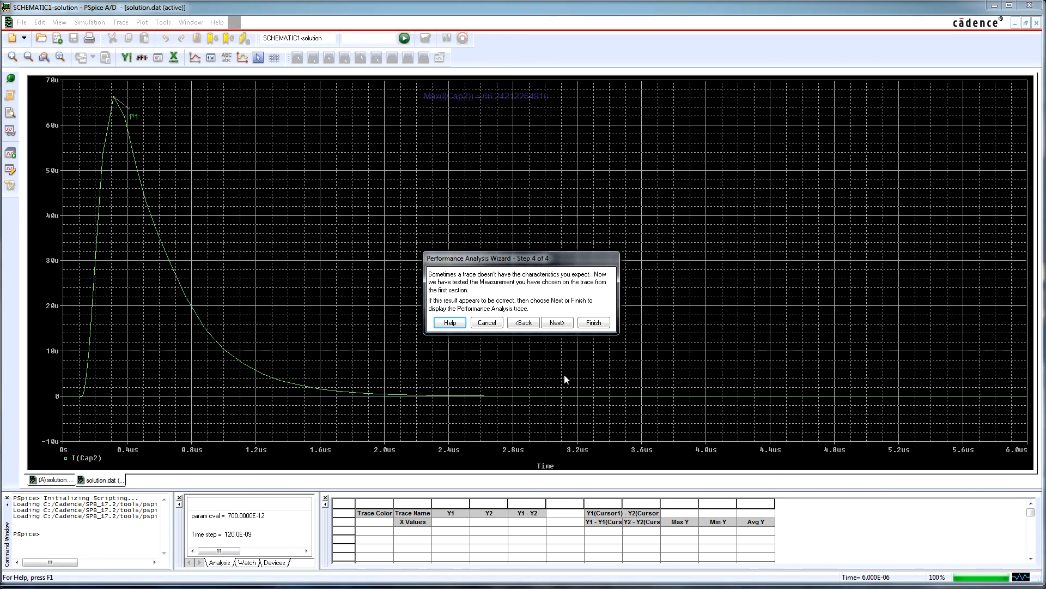
pyautogui.click(561, 322)
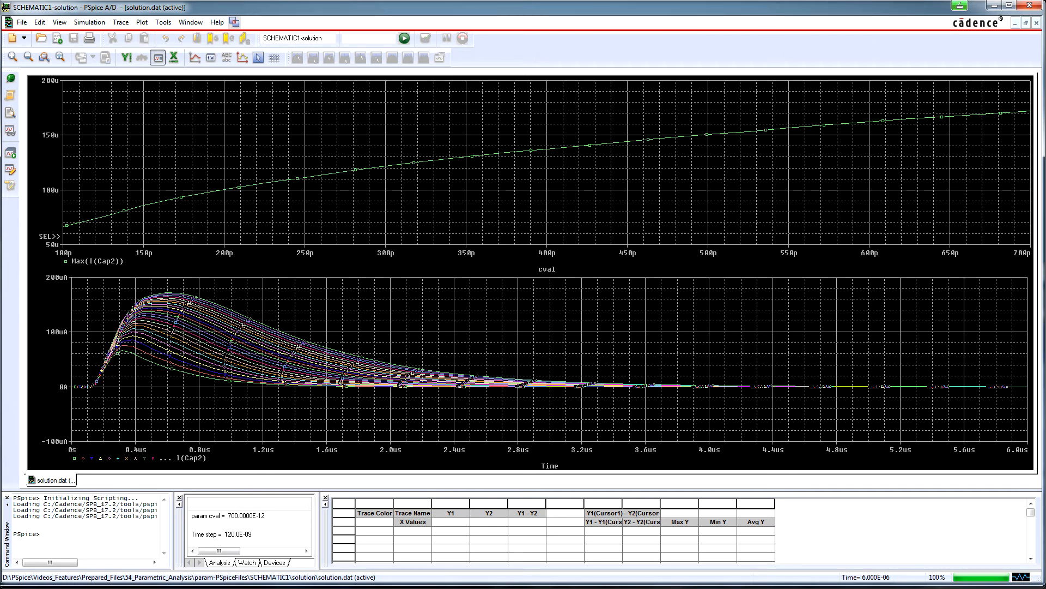
# Return to the schematic in OrCAD Capture and review the simulation profile's parametric sweep settings.
pyautogui.click(994, 7)
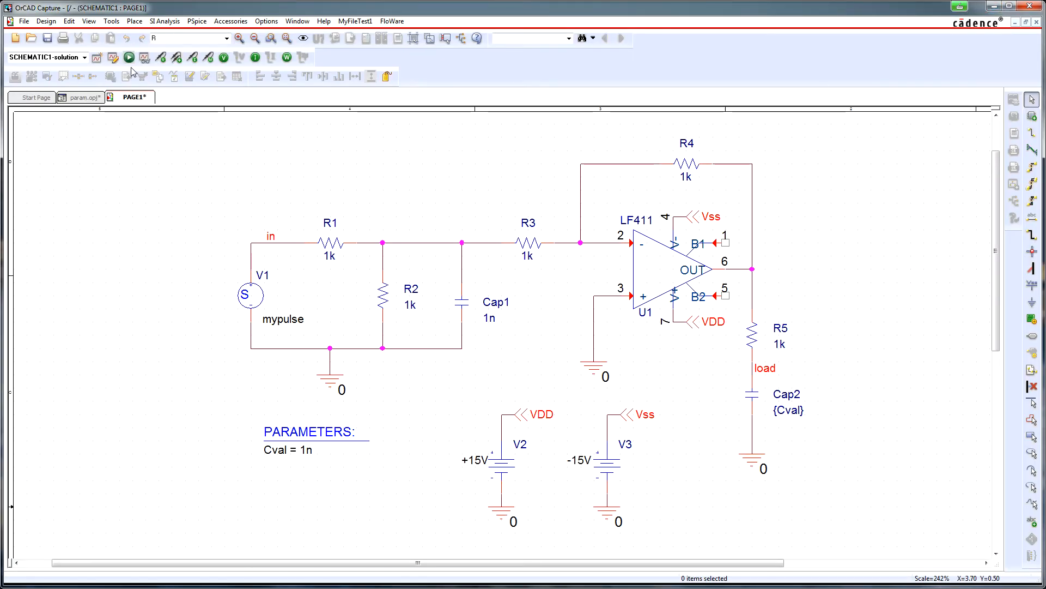
pyautogui.click(113, 57)
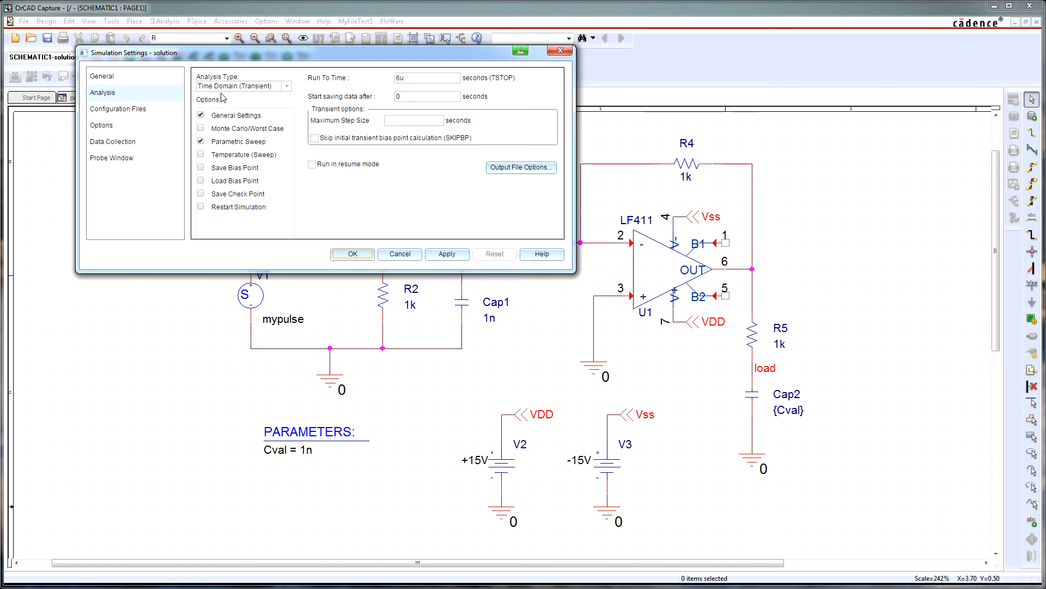
pyautogui.click(244, 140)
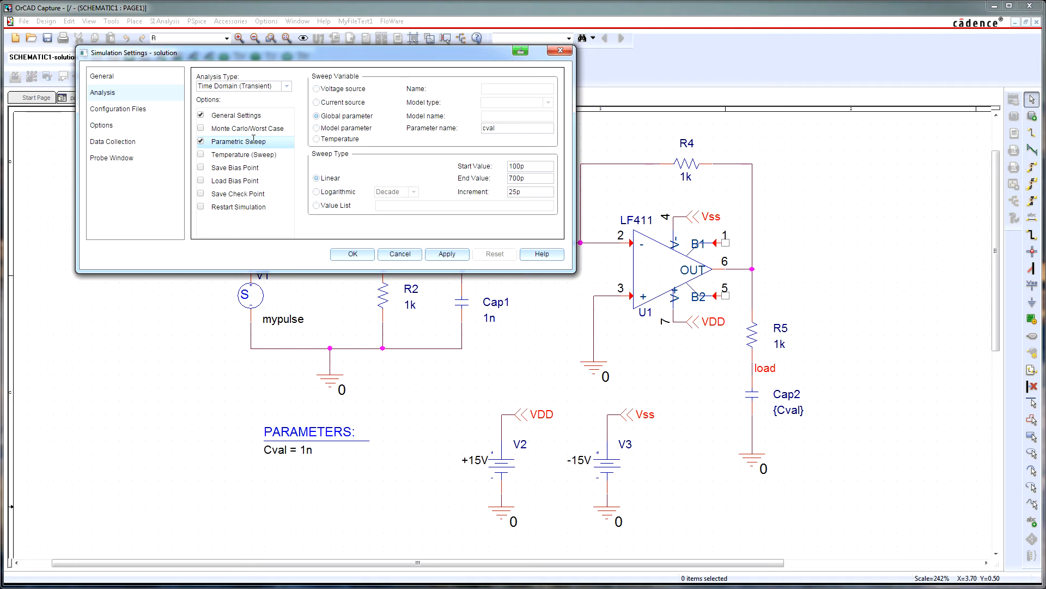
pyautogui.moveTo(374, 61); pyautogui.dragTo(374, 79)
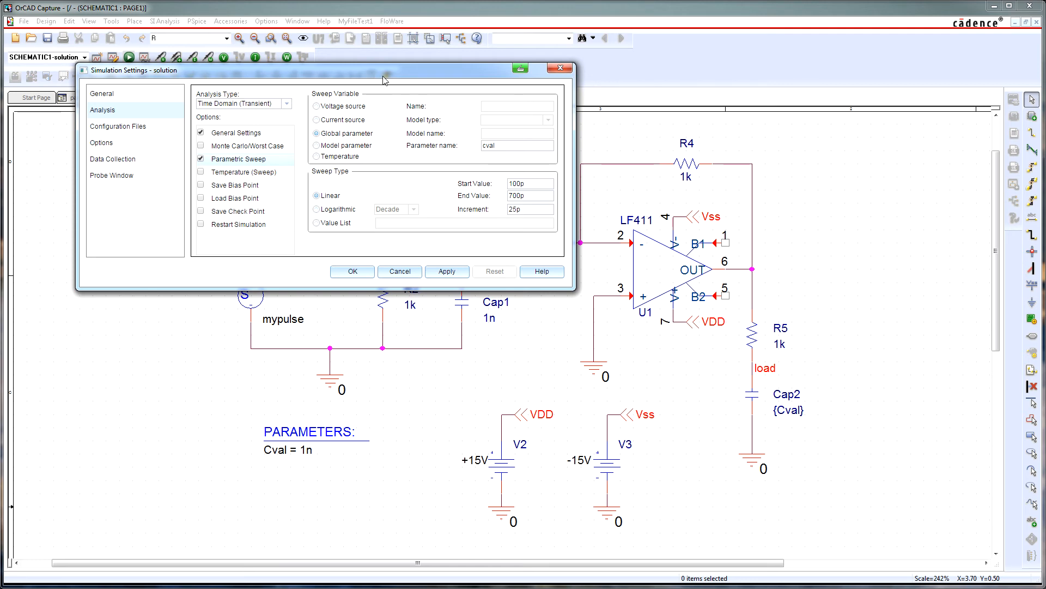
# Switch the analysis type to DC Sweep and enable the secondary sweep alongside the primary sweep.
pyautogui.click(287, 104)
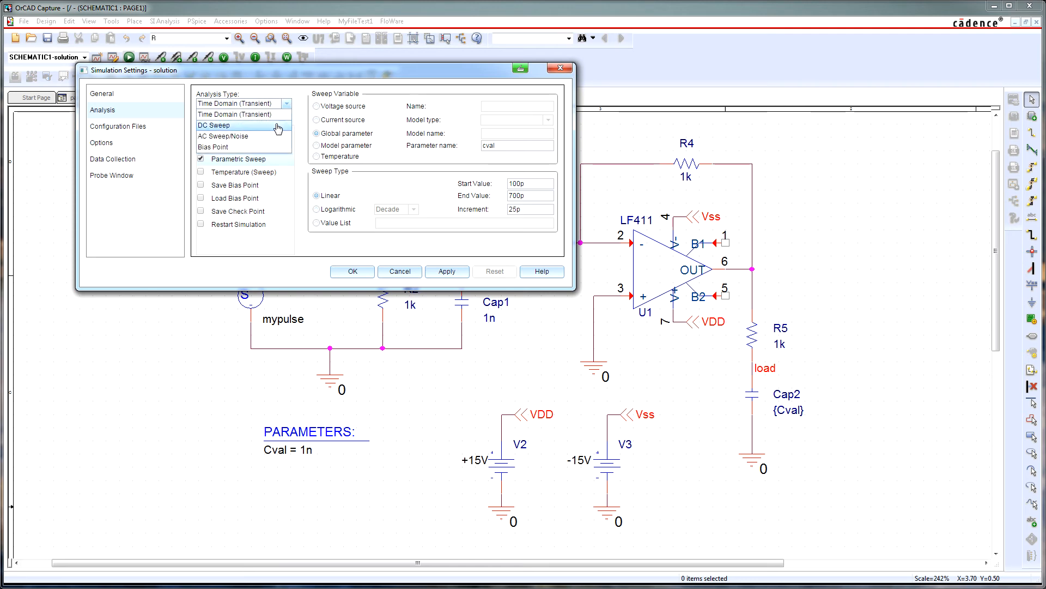
pyautogui.click(277, 125)
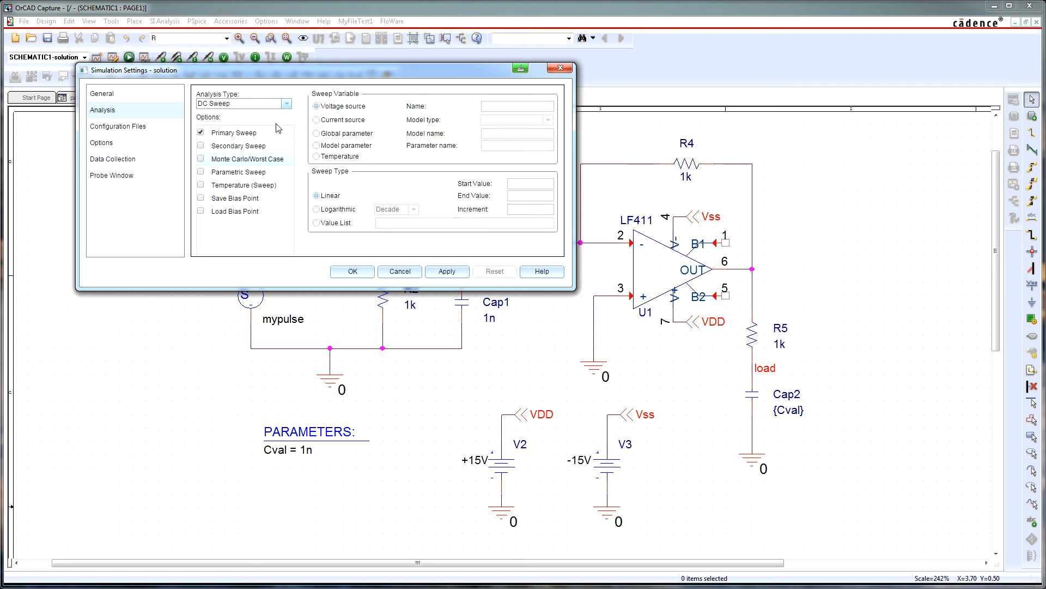
pyautogui.click(201, 146)
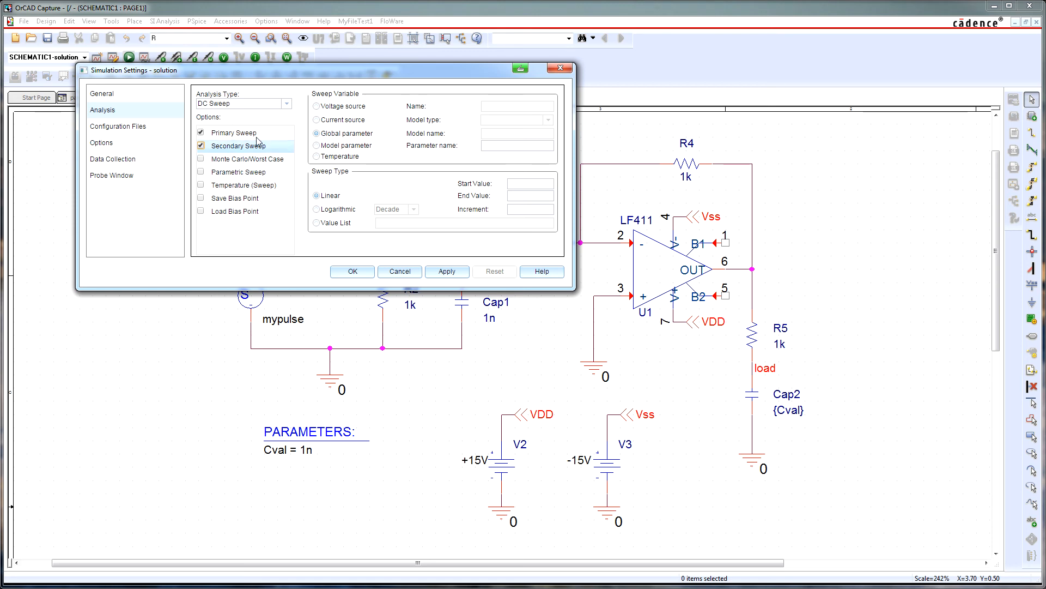
pyautogui.click(234, 133)
pyautogui.click(265, 145)
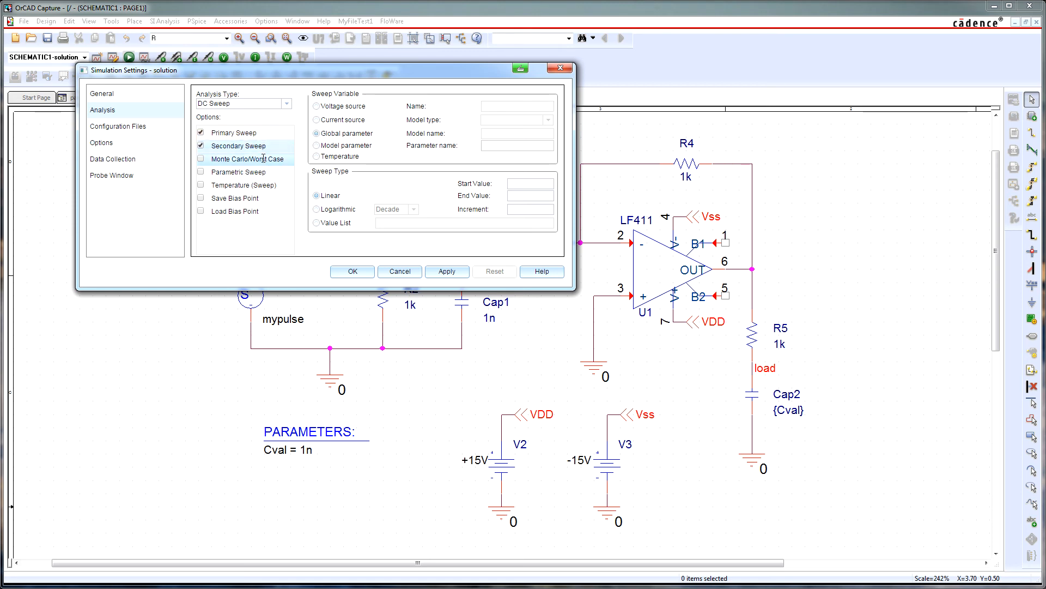